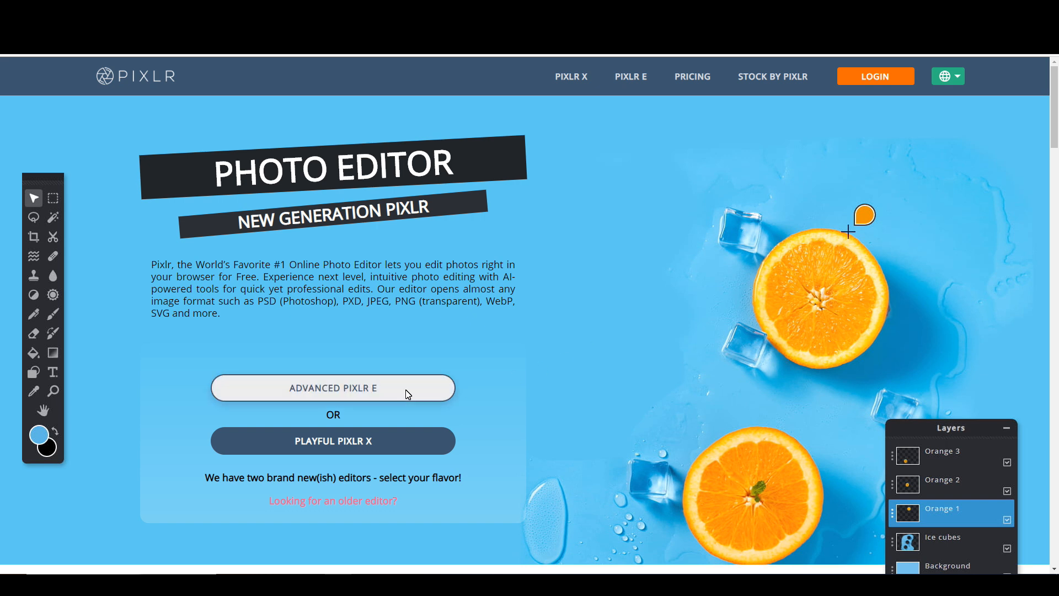
Launch the advanced Pixlr E editor and open the recent image bird-j.jpg.
{"action": "left_click", "coordinate": [356, 390]}
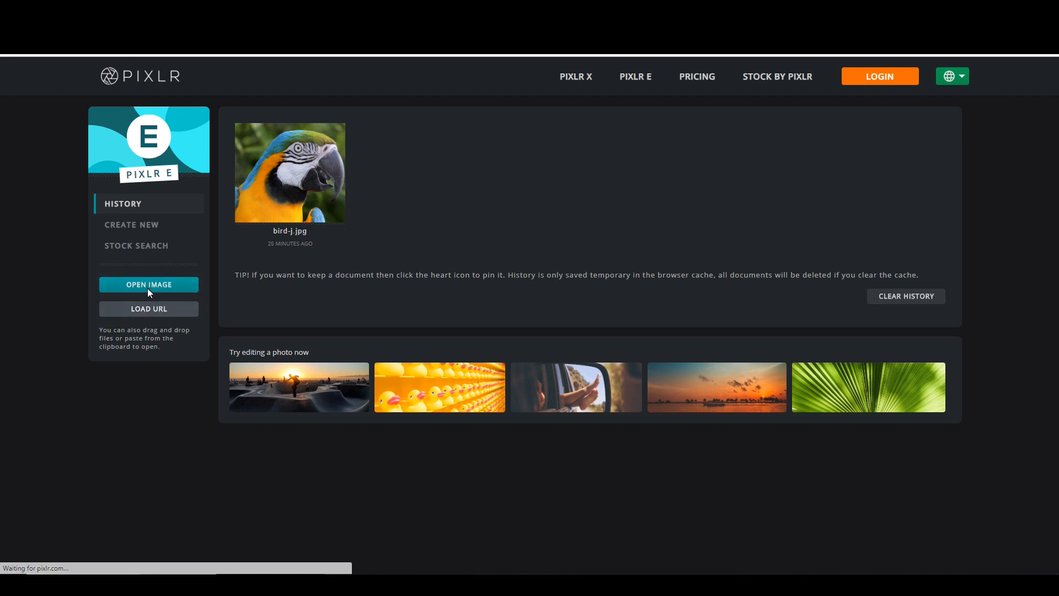
{"action": "left_click", "coordinate": [290, 191]}
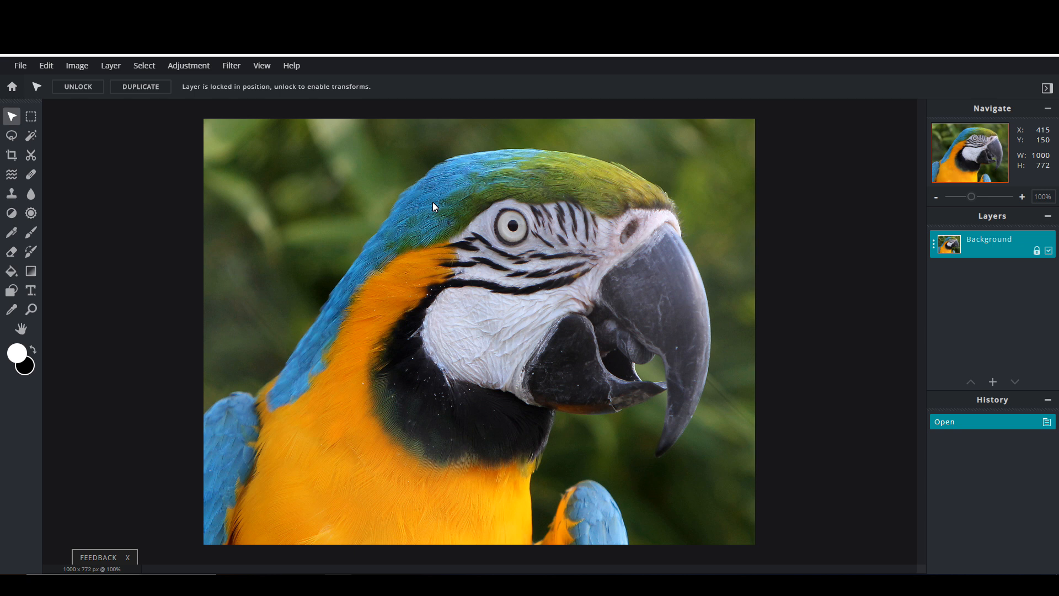
Apply a Gaussian blur with an amount of 25 to the parrot image.
{"action": "left_click", "coordinate": [232, 67]}
{"action": "mouse_move", "coordinate": [240, 97]}
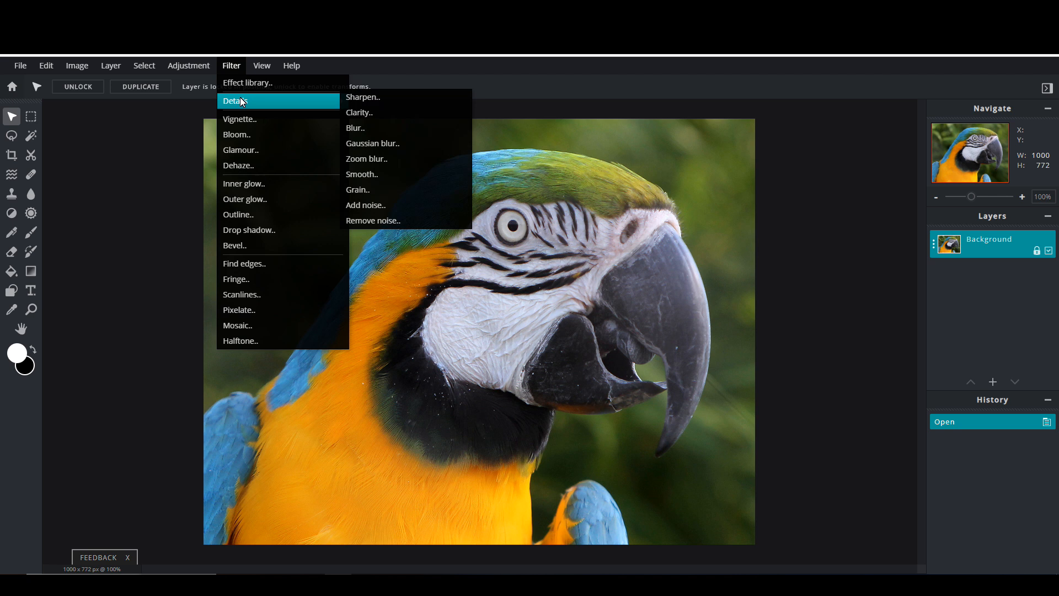
{"action": "left_click", "coordinate": [389, 143]}
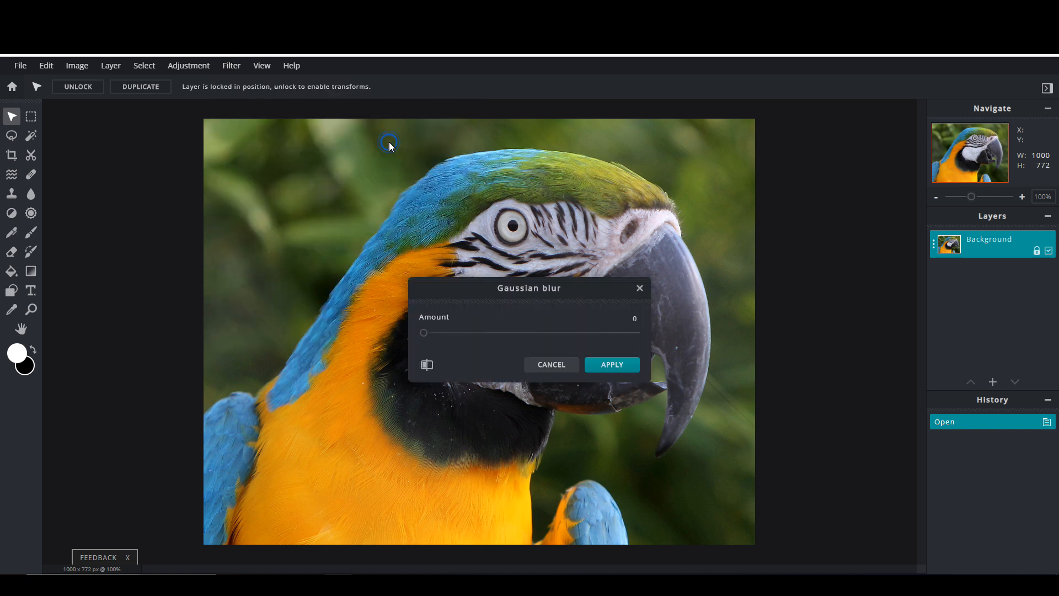
{"action": "left_click_drag", "start_coordinate": [425, 332], "coordinate": [486, 333]}
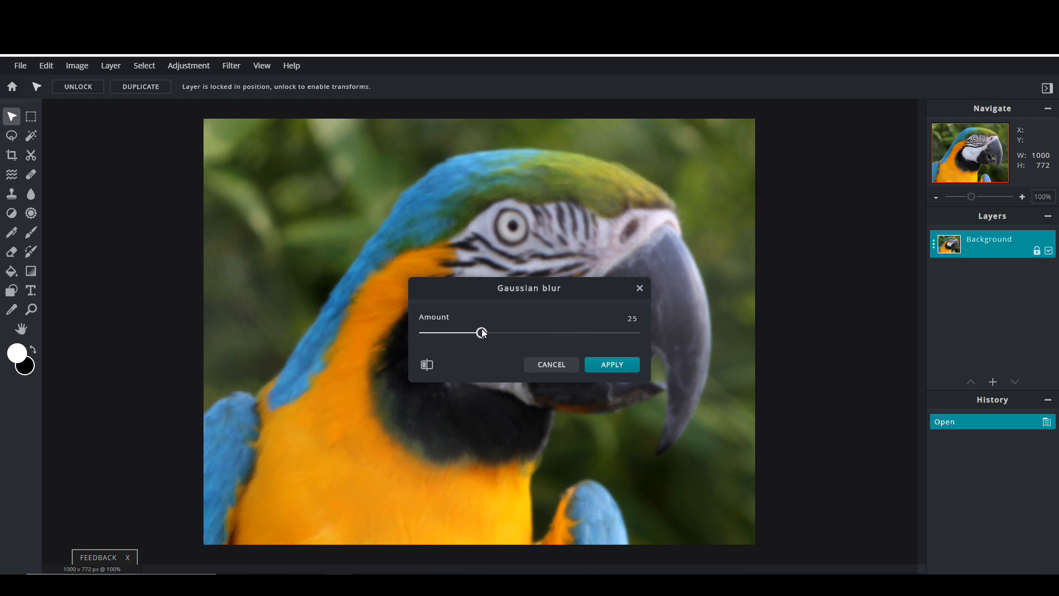
{"action": "left_click", "coordinate": [617, 364]}
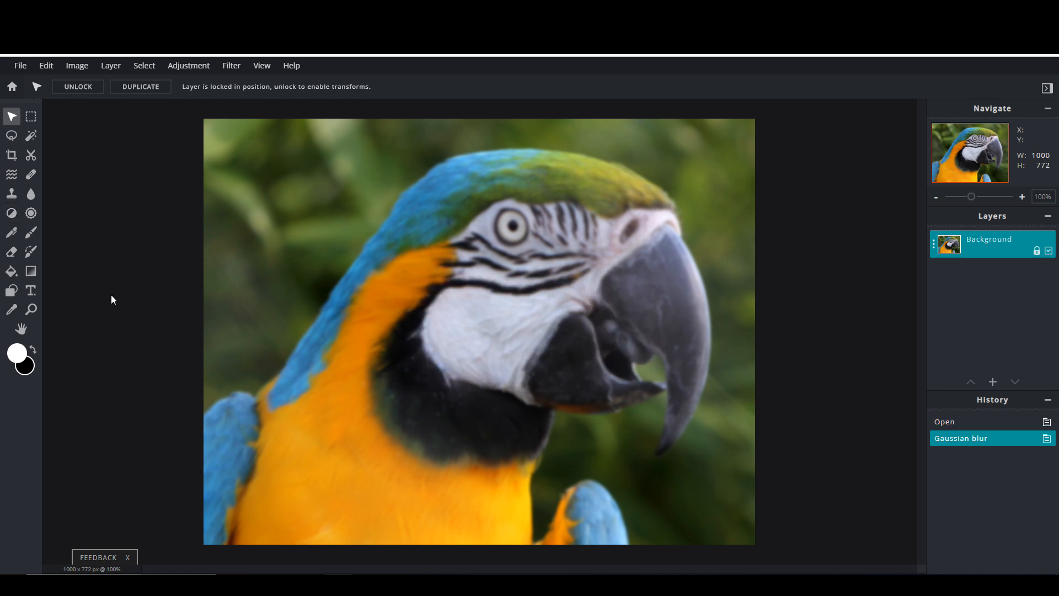
With the Brush tool active, sample the blue of the parrot's head as the foreground colour.
{"action": "left_click", "coordinate": [30, 234]}
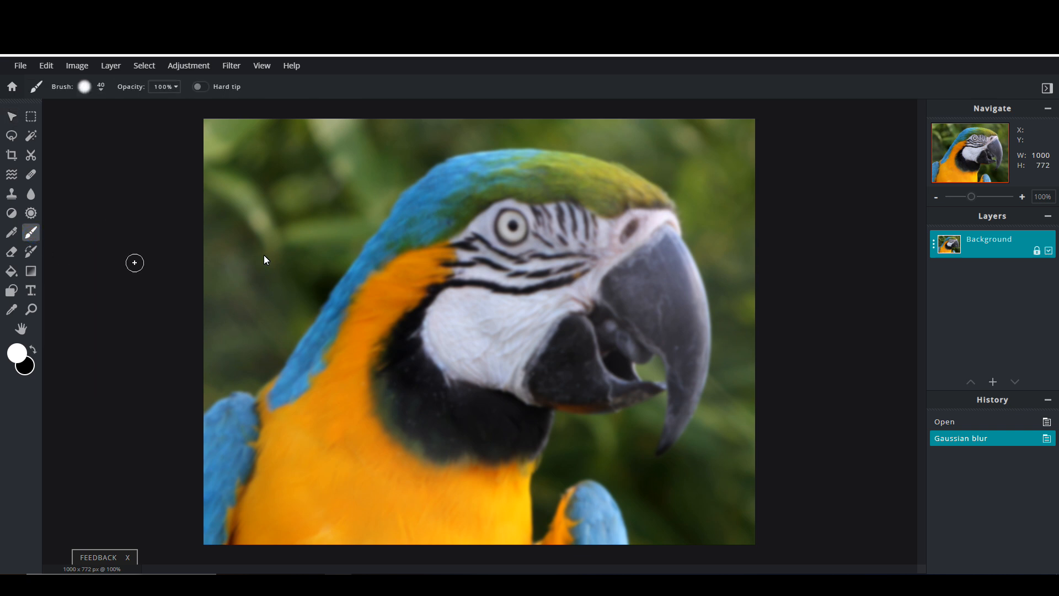
{"action": "right_click", "coordinate": [442, 182]}
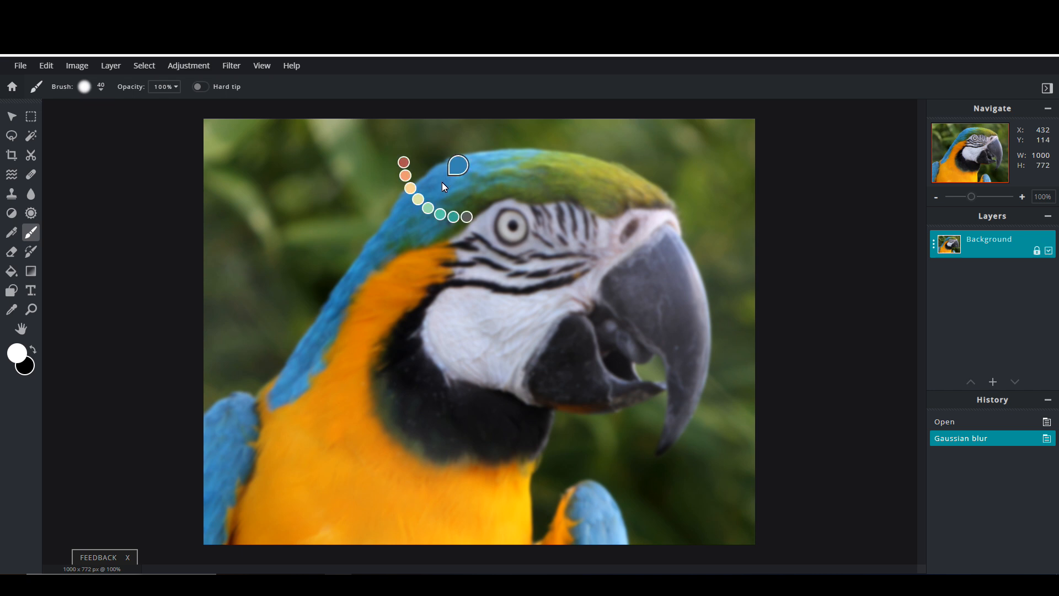
{"action": "left_click", "coordinate": [442, 182]}
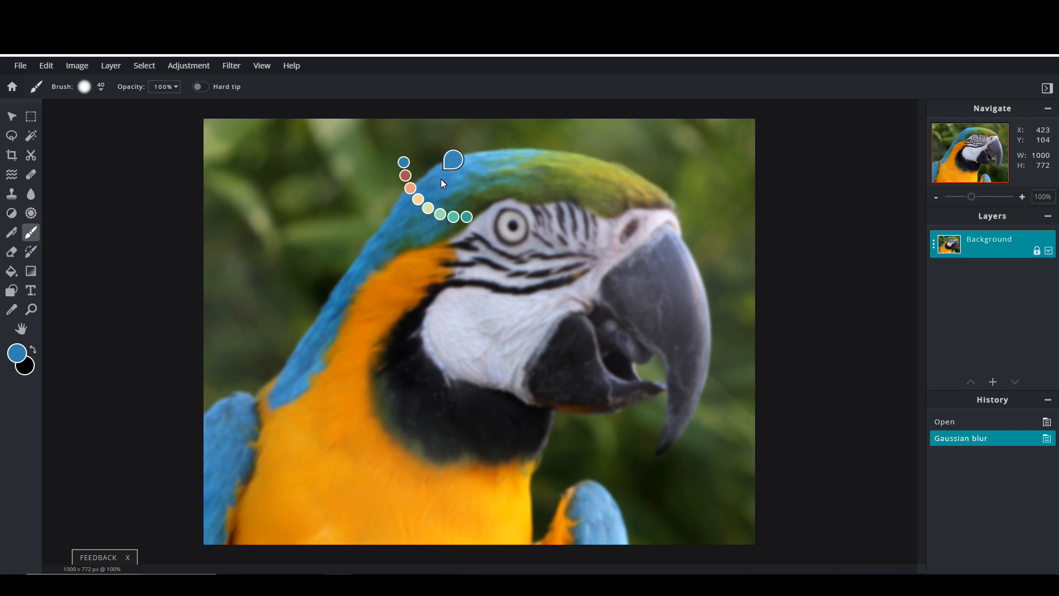
{"action": "left_click", "coordinate": [403, 162]}
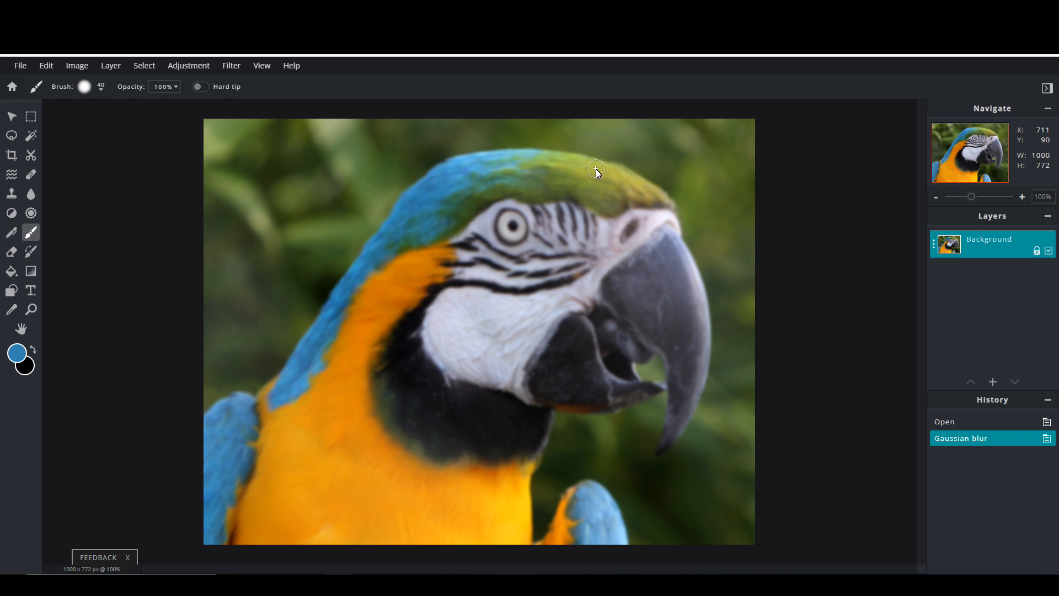
Sample olive green from the parrot's crown and paint an antenna-like stroke rising from there over the background.
{"action": "right_click", "coordinate": [596, 169]}
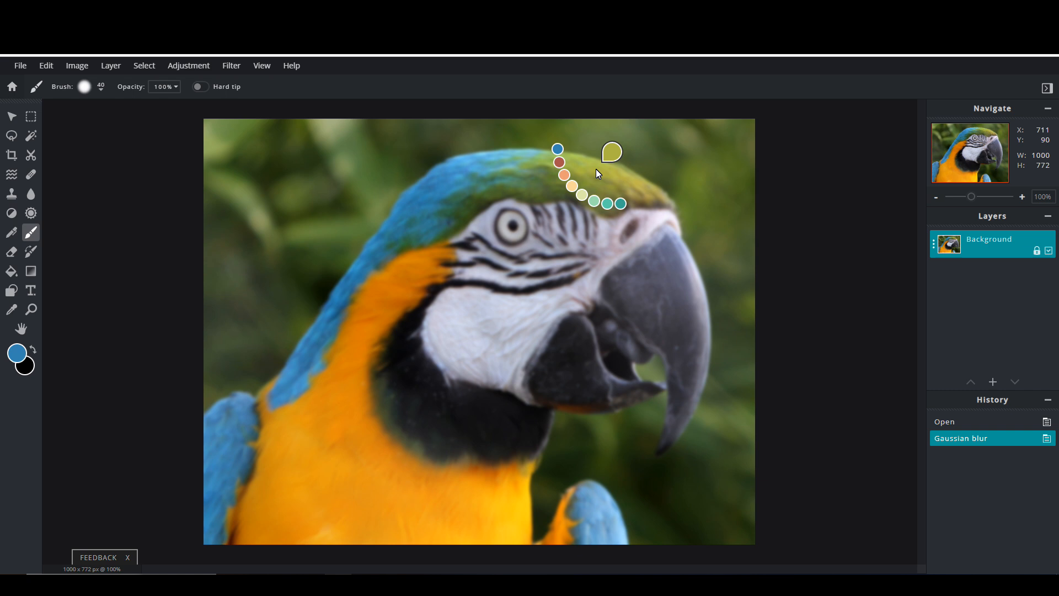
{"action": "left_click", "coordinate": [595, 169]}
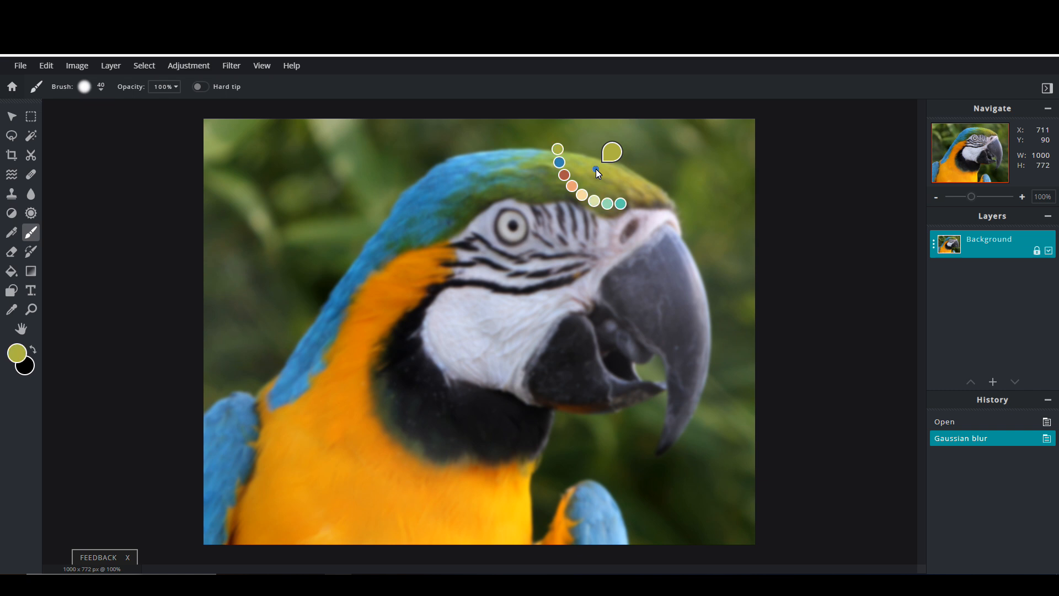
{"action": "mouse_move", "coordinate": [597, 169]}
{"action": "left_mouse_down"}
{"action": "mouse_move", "coordinate": [662, 143]}
{"action": "mouse_move", "coordinate": [653, 141]}
{"action": "left_mouse_up"}
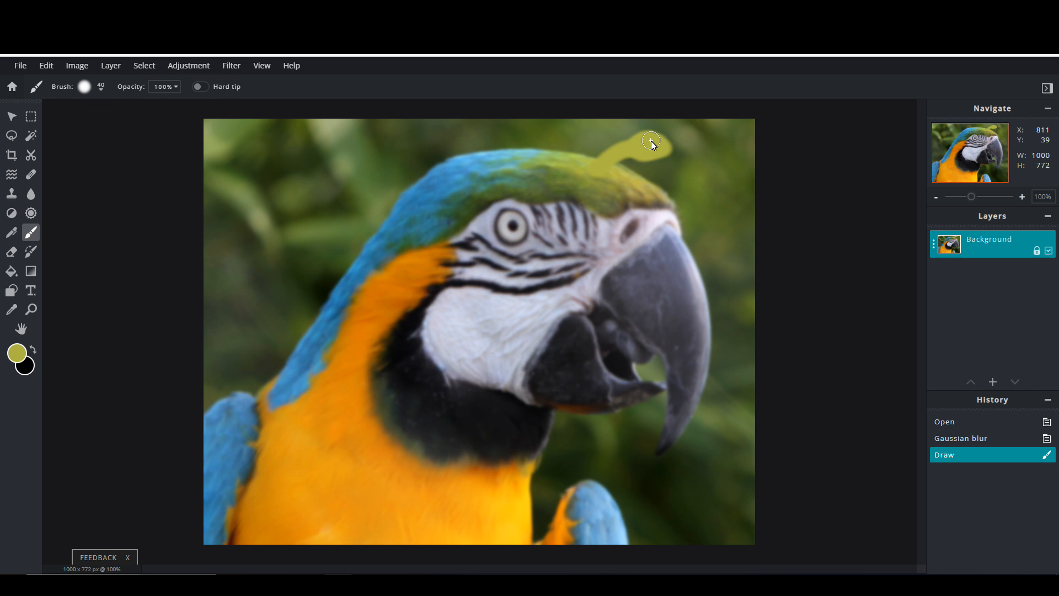
Sample blue from the back of the parrot's head and paint a second antenna ending in a thick blob.
{"action": "right_click", "coordinate": [448, 174]}
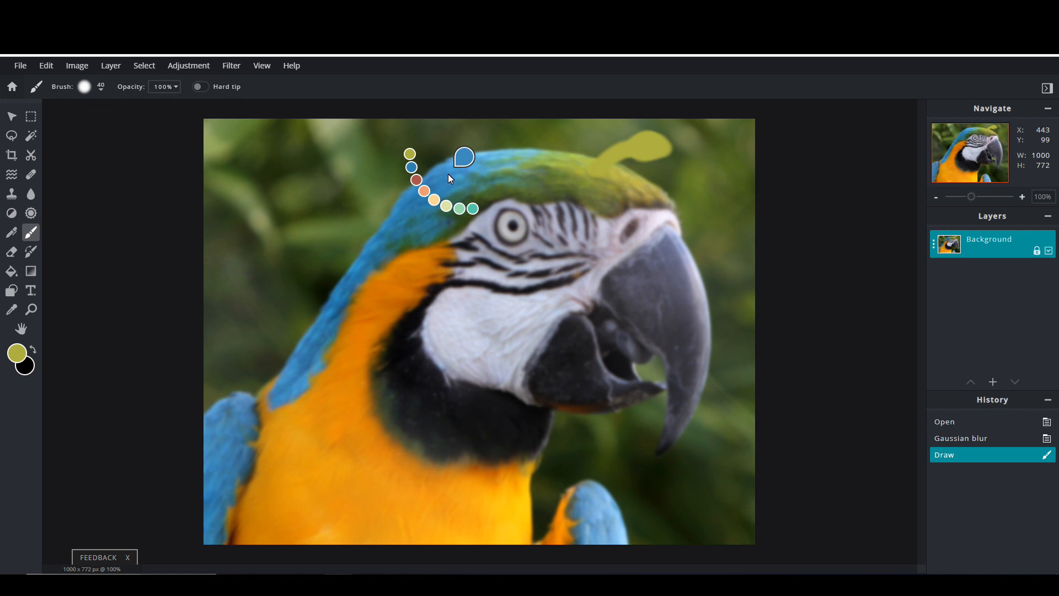
{"action": "left_click", "coordinate": [448, 174], "text": "alt"}
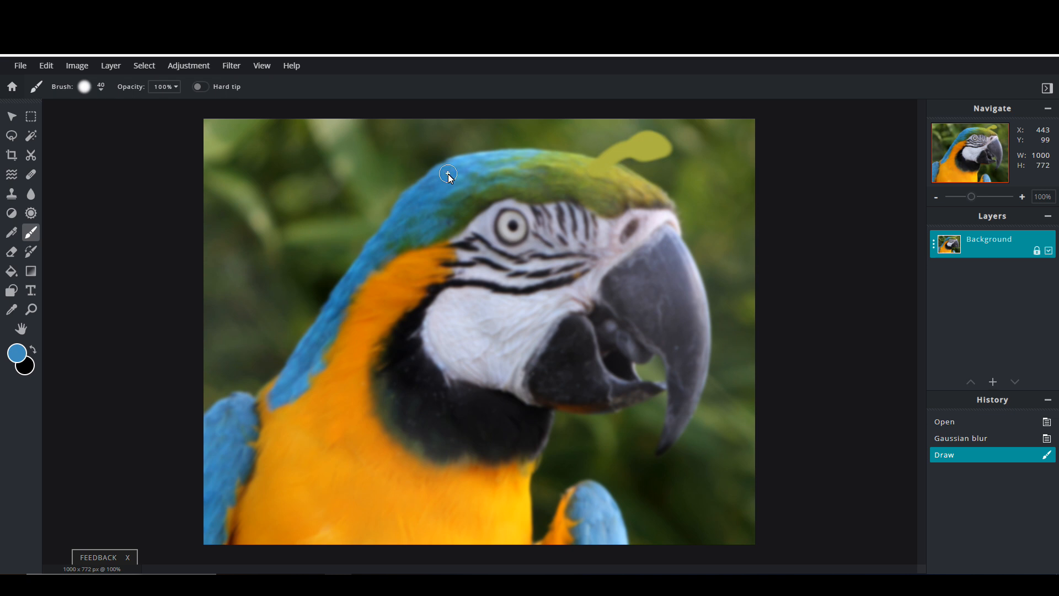
{"action": "mouse_move", "coordinate": [448, 174]}
{"action": "left_mouse_down"}
{"action": "mouse_move", "coordinate": [379, 151]}
{"action": "mouse_move", "coordinate": [360, 163]}
{"action": "mouse_move", "coordinate": [383, 147]}
{"action": "mouse_move", "coordinate": [362, 159]}
{"action": "left_mouse_up"}
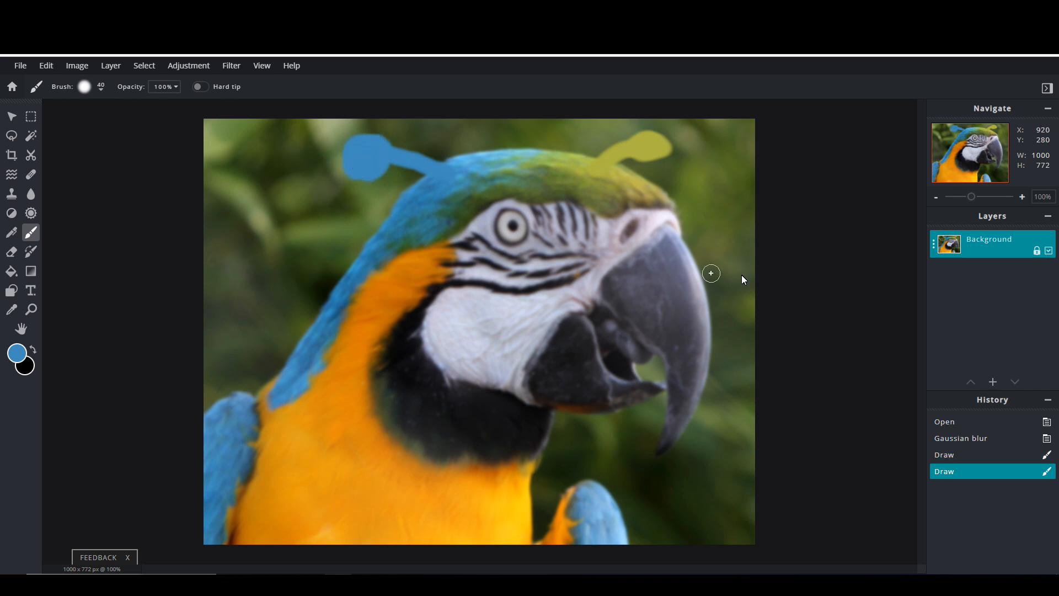
Sample grey-purple from the upper beak and paint a stalk with a large blob extending over the background.
{"action": "right_click", "coordinate": [674, 266]}
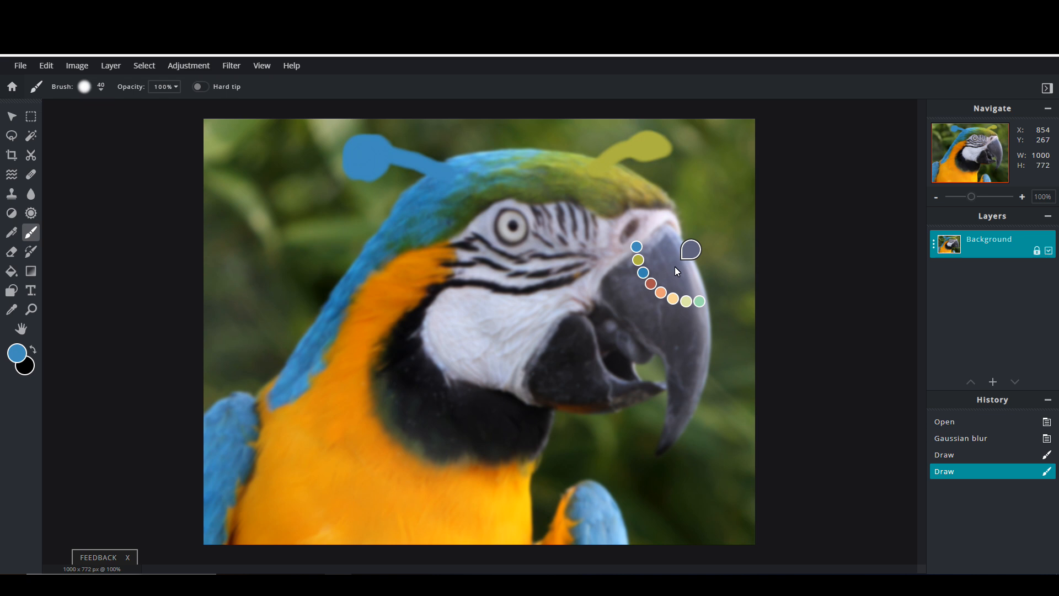
{"action": "left_click", "coordinate": [675, 268]}
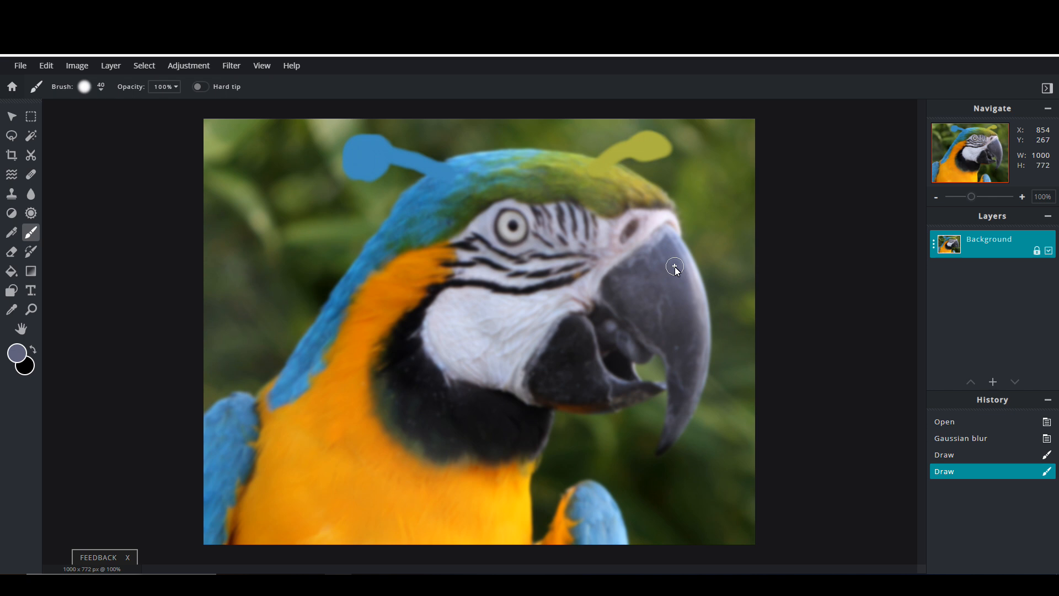
{"action": "mouse_move", "coordinate": [677, 264]}
{"action": "left_mouse_down"}
{"action": "mouse_move", "coordinate": [717, 212]}
{"action": "mouse_move", "coordinate": [708, 236]}
{"action": "mouse_move", "coordinate": [726, 219]}
{"action": "mouse_move", "coordinate": [702, 229]}
{"action": "mouse_move", "coordinate": [735, 220]}
{"action": "mouse_move", "coordinate": [718, 212]}
{"action": "mouse_move", "coordinate": [733, 235]}
{"action": "mouse_move", "coordinate": [737, 205]}
{"action": "mouse_move", "coordinate": [713, 209]}
{"action": "mouse_move", "coordinate": [710, 244]}
{"action": "mouse_move", "coordinate": [733, 211]}
{"action": "mouse_move", "coordinate": [704, 205]}
{"action": "mouse_move", "coordinate": [716, 240]}
{"action": "mouse_move", "coordinate": [732, 218]}
{"action": "mouse_move", "coordinate": [711, 208]}
{"action": "mouse_move", "coordinate": [722, 244]}
{"action": "mouse_move", "coordinate": [719, 216]}
{"action": "mouse_move", "coordinate": [711, 235]}
{"action": "mouse_move", "coordinate": [724, 218]}
{"action": "left_mouse_up"}
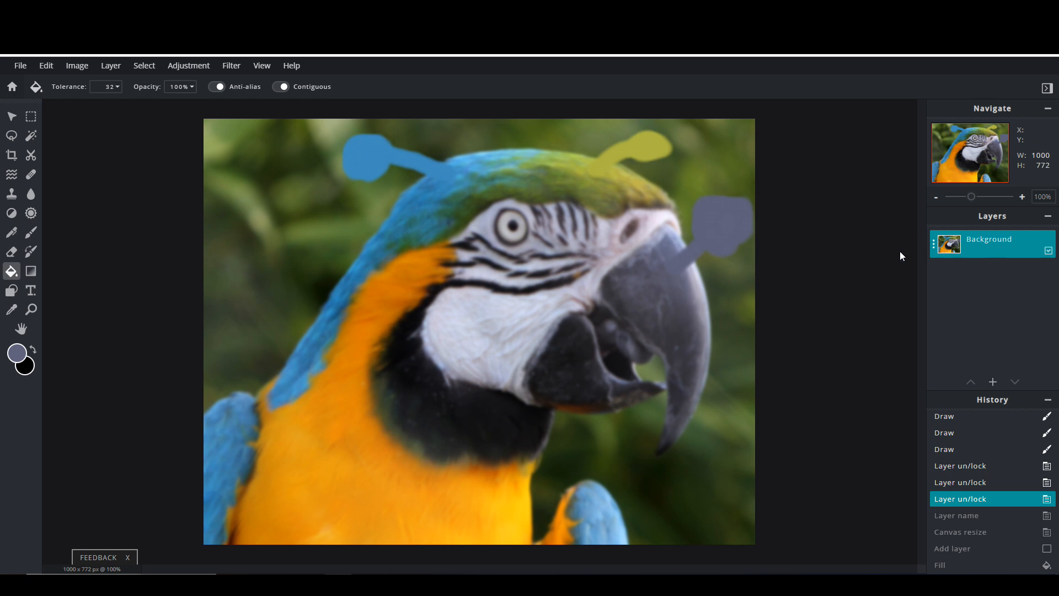
Rename the Background layer to "bird" in its layer settings.
{"action": "left_click", "coordinate": [991, 247]}
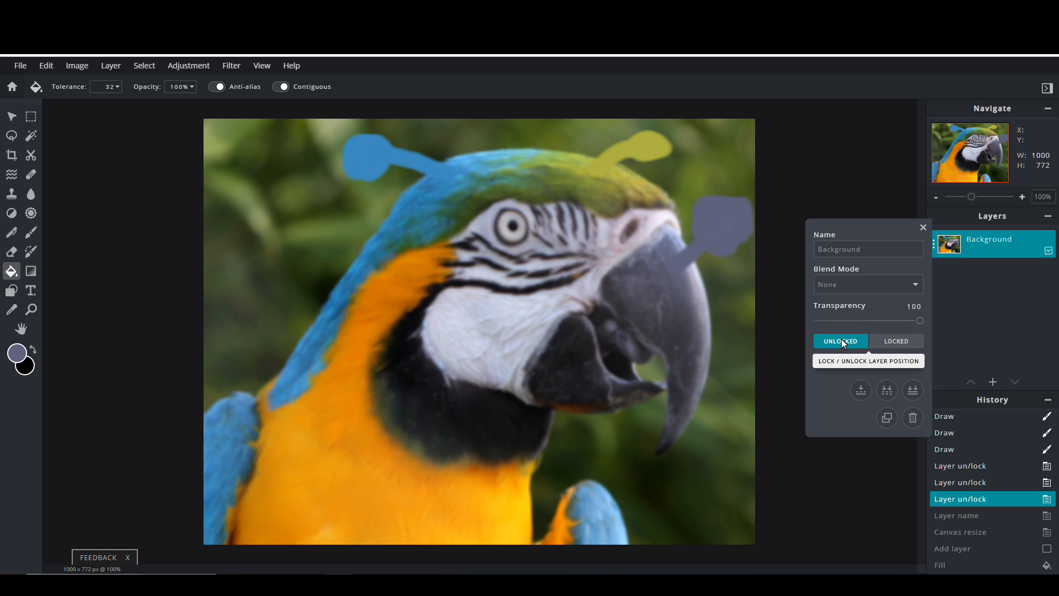
{"action": "left_click", "coordinate": [845, 250]}
{"action": "double_click", "coordinate": [843, 247]}
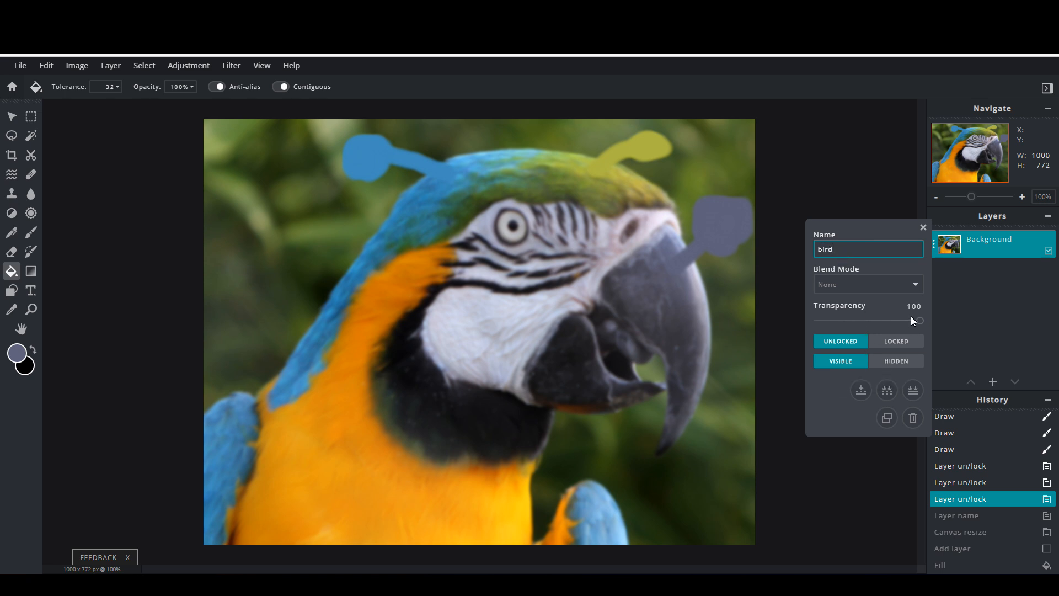
{"action": "key", "text": "Return"}
{"action": "left_click", "coordinate": [923, 227]}
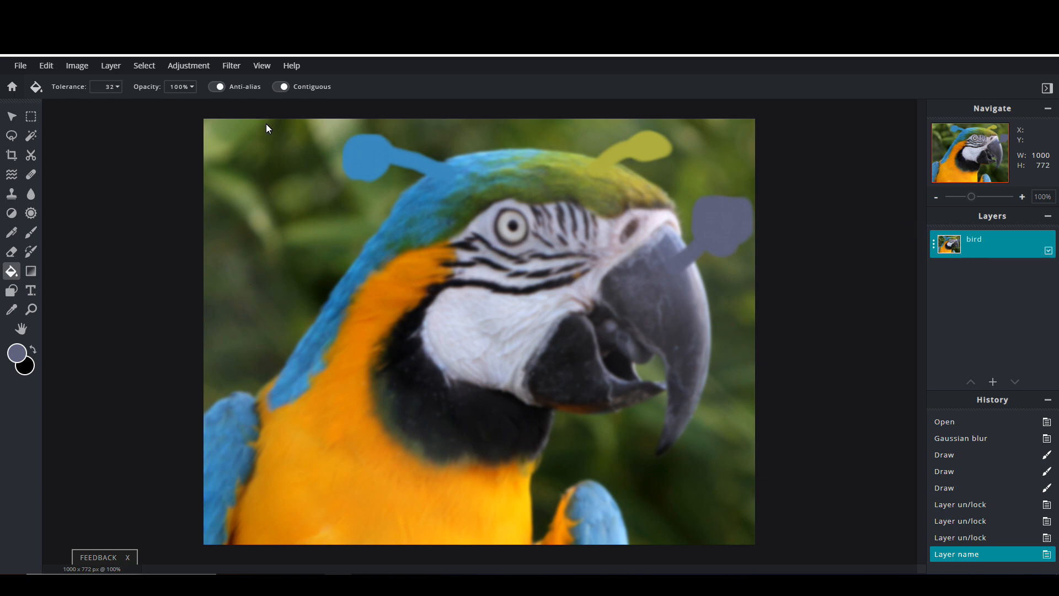
Enlarge the canvas with a relative change of 100 in width and 100 in height, anchored at the centre.
{"action": "left_click", "coordinate": [81, 66]}
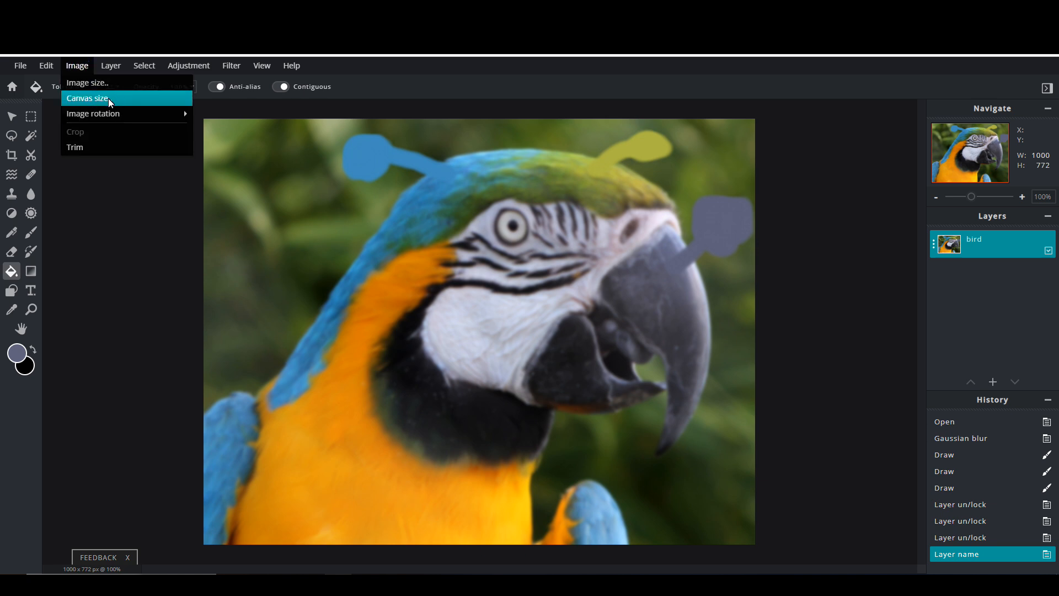
{"action": "left_click", "coordinate": [126, 103]}
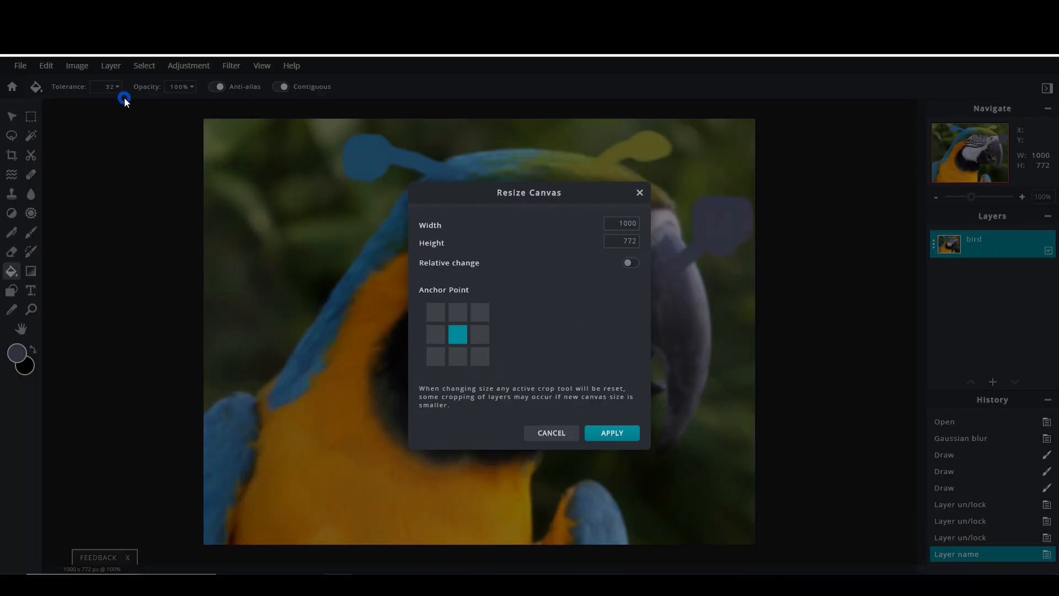
{"action": "left_click", "coordinate": [633, 264]}
{"action": "double_click", "coordinate": [621, 240]}
{"action": "type", "text": "1"}
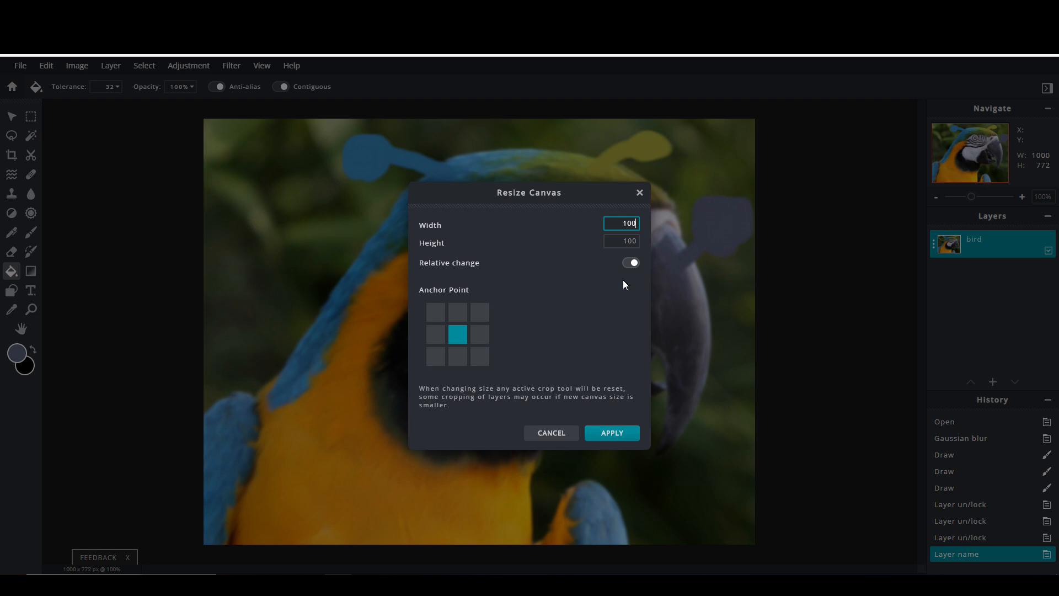
{"action": "left_click", "coordinate": [617, 432]}
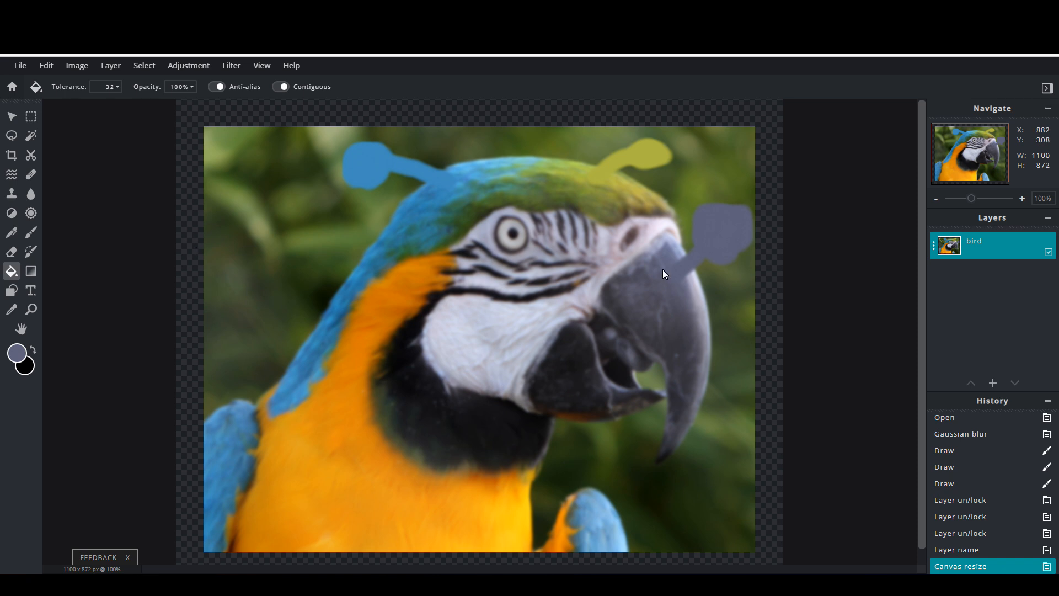
Add an empty layer and fill it with the neutral grey #848484.
{"action": "left_click", "coordinate": [993, 382]}
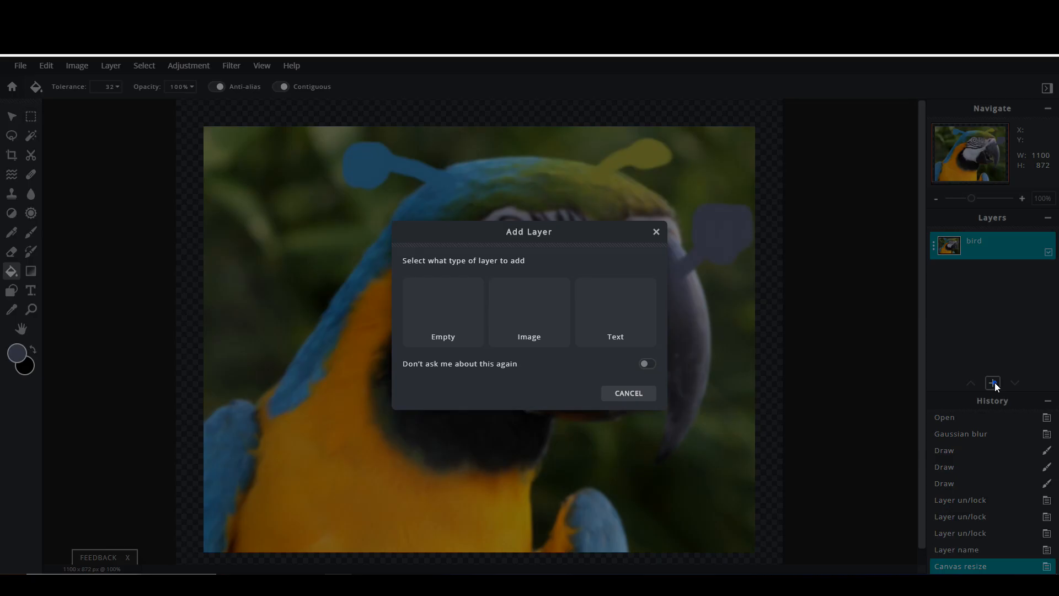
{"action": "left_click", "coordinate": [450, 306]}
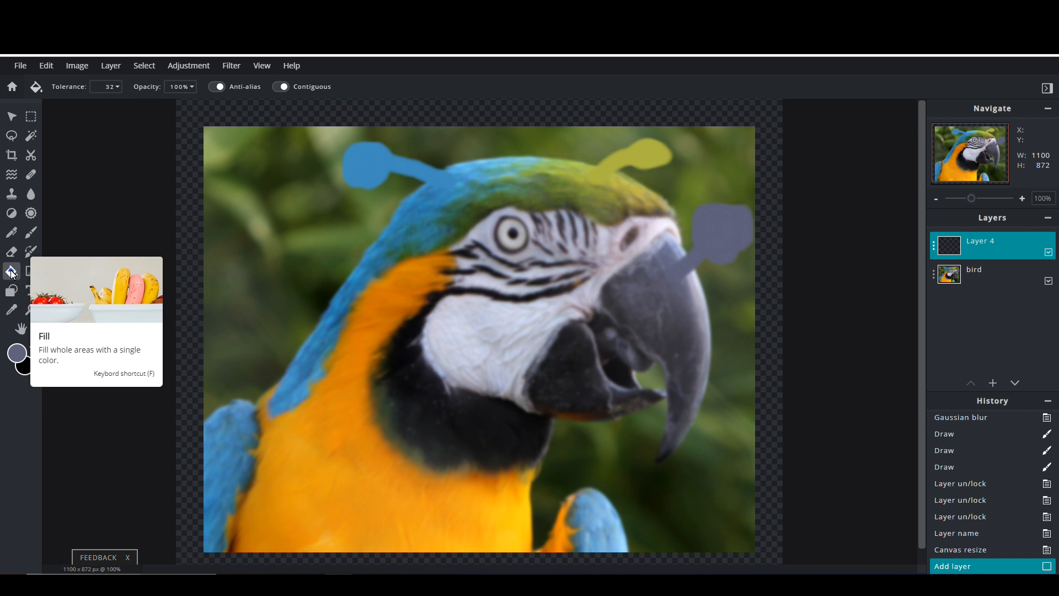
{"action": "left_click", "coordinate": [17, 353]}
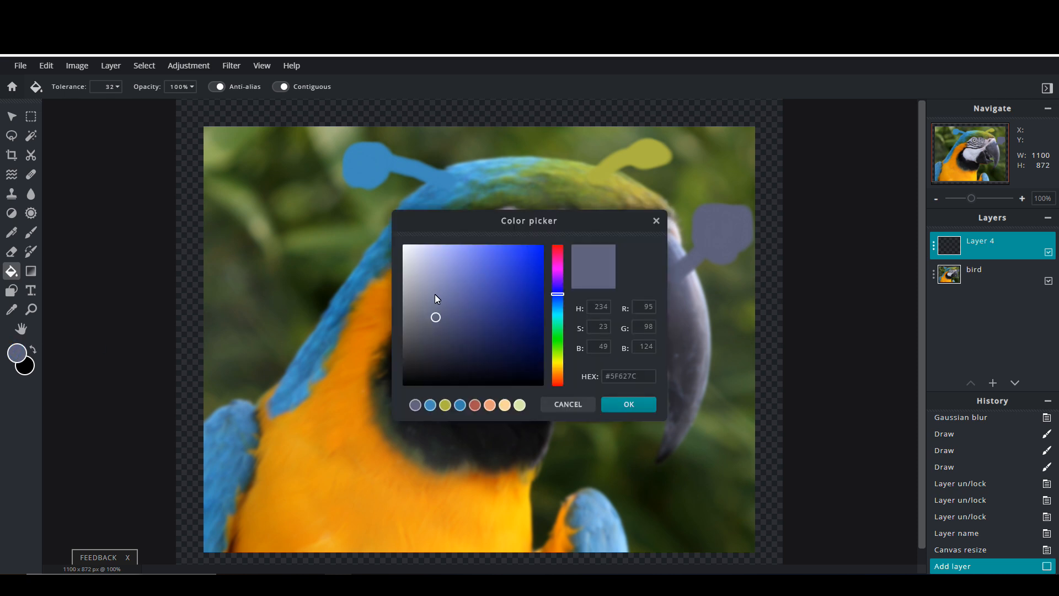
{"action": "left_click_drag", "start_coordinate": [403, 307], "coordinate": [402, 314]}
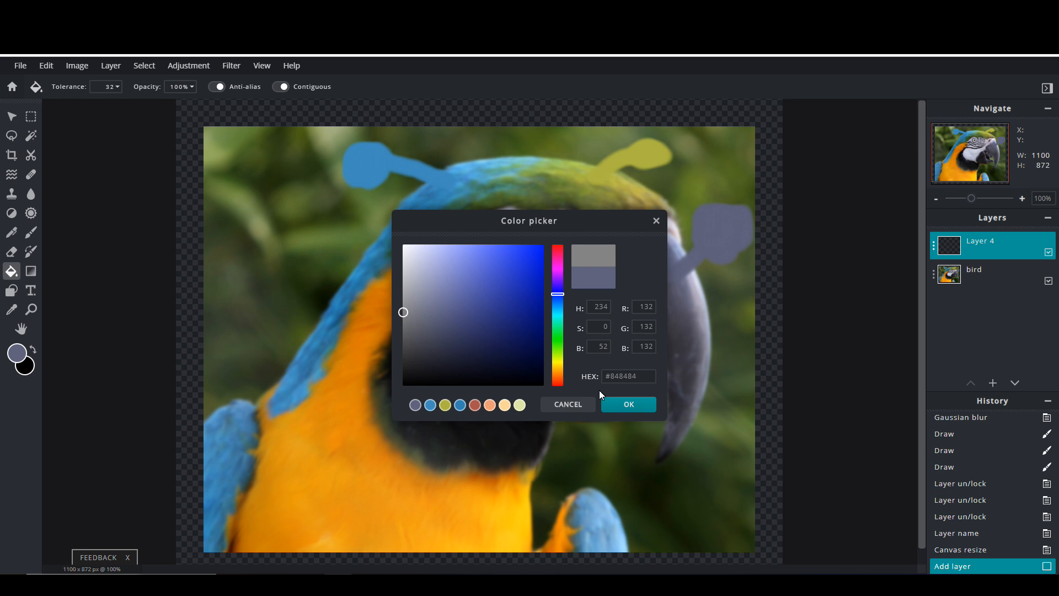
{"action": "left_click", "coordinate": [631, 405]}
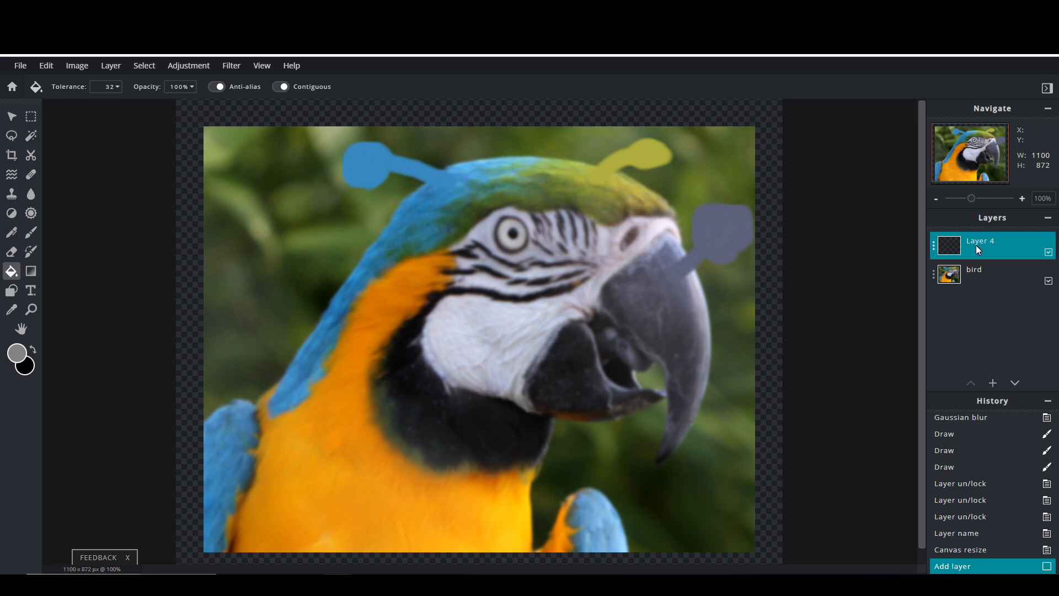
{"action": "left_click", "coordinate": [497, 273]}
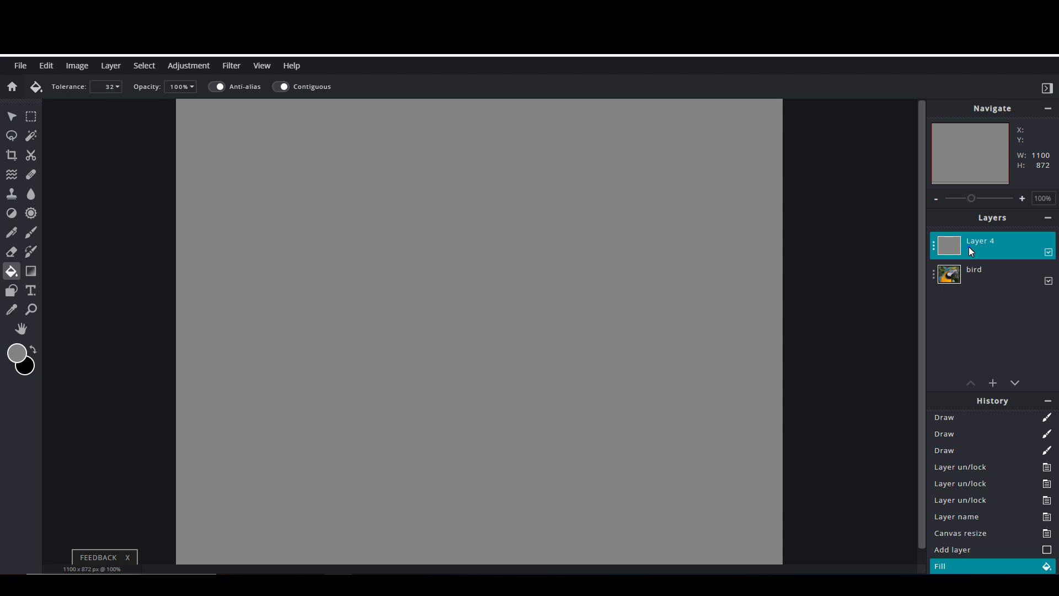
Move the grey layer beneath the bird layer and make the bird layer active with the Brush tool.
{"action": "left_click_drag", "start_coordinate": [970, 251], "coordinate": [967, 277]}
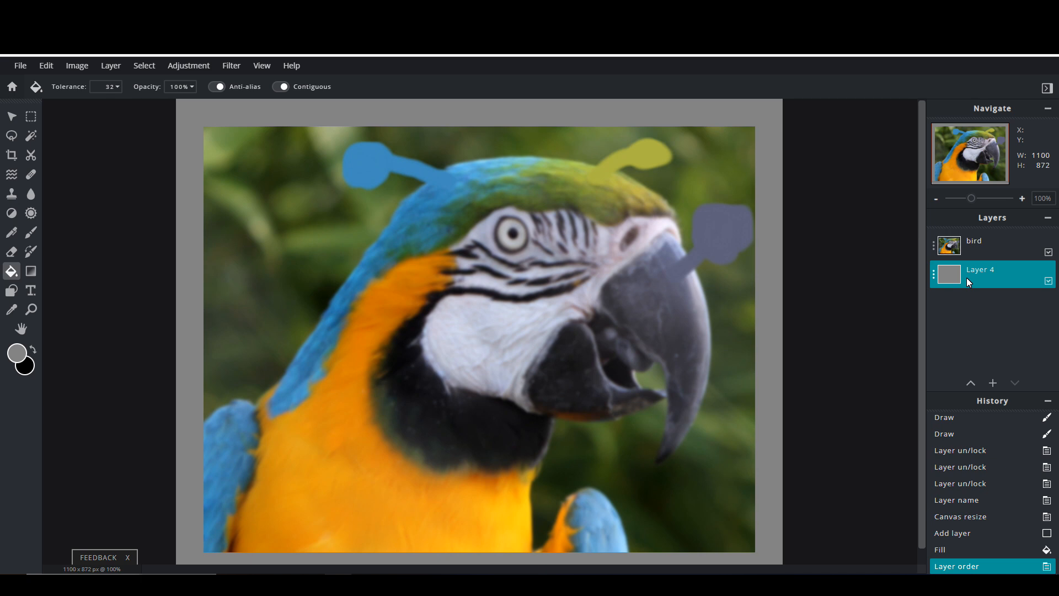
{"action": "left_click", "coordinate": [983, 244]}
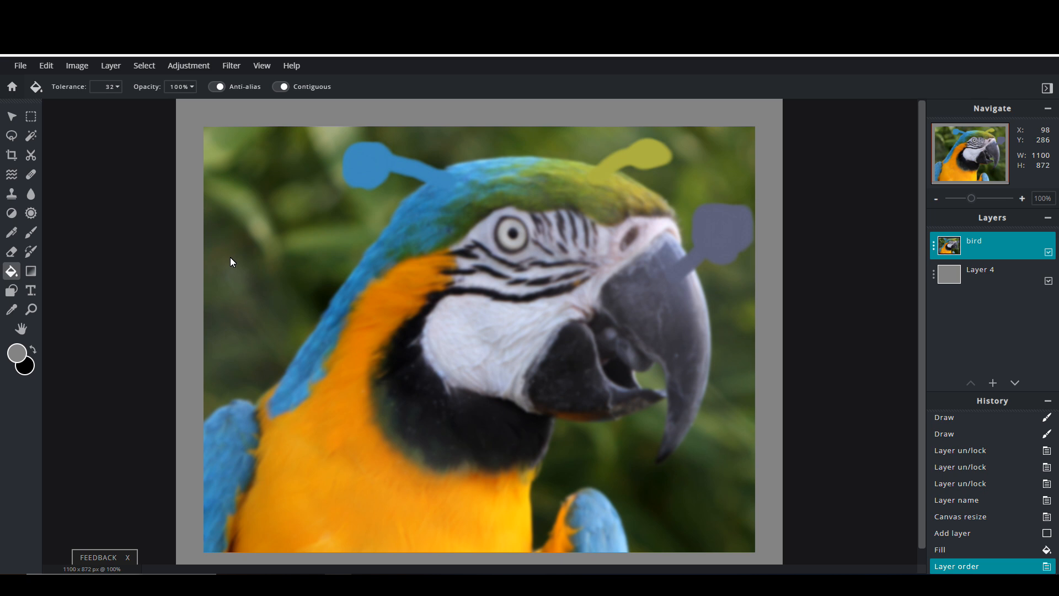
{"action": "left_click", "coordinate": [31, 235]}
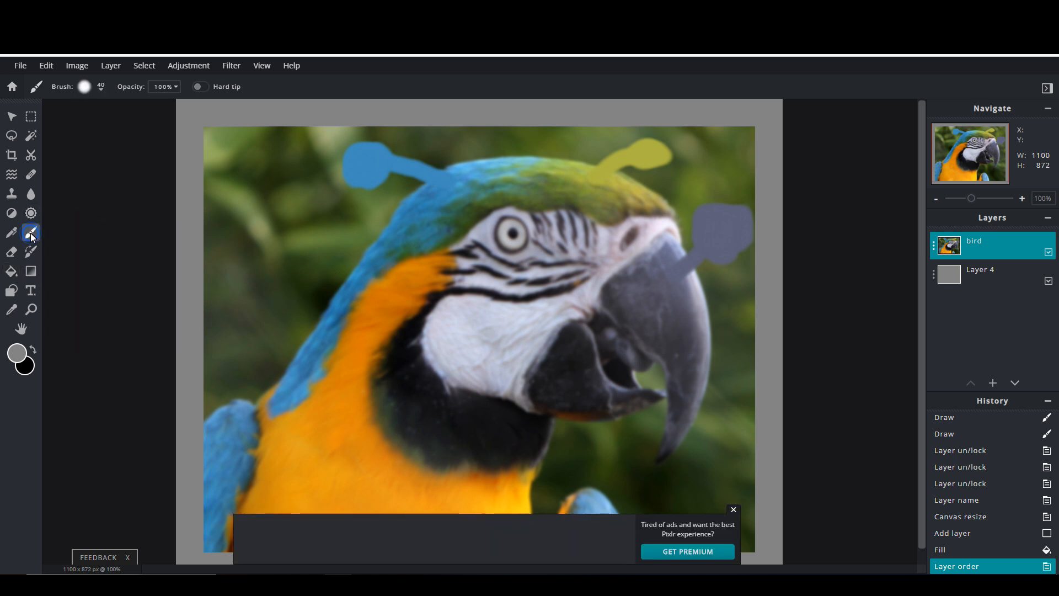
Sample the yellow above the parrot's beak and paint a rounded-tip stalk from the head out over the grey border beside the photo.
{"action": "right_click", "coordinate": [637, 193]}
{"action": "left_click", "coordinate": [637, 194]}
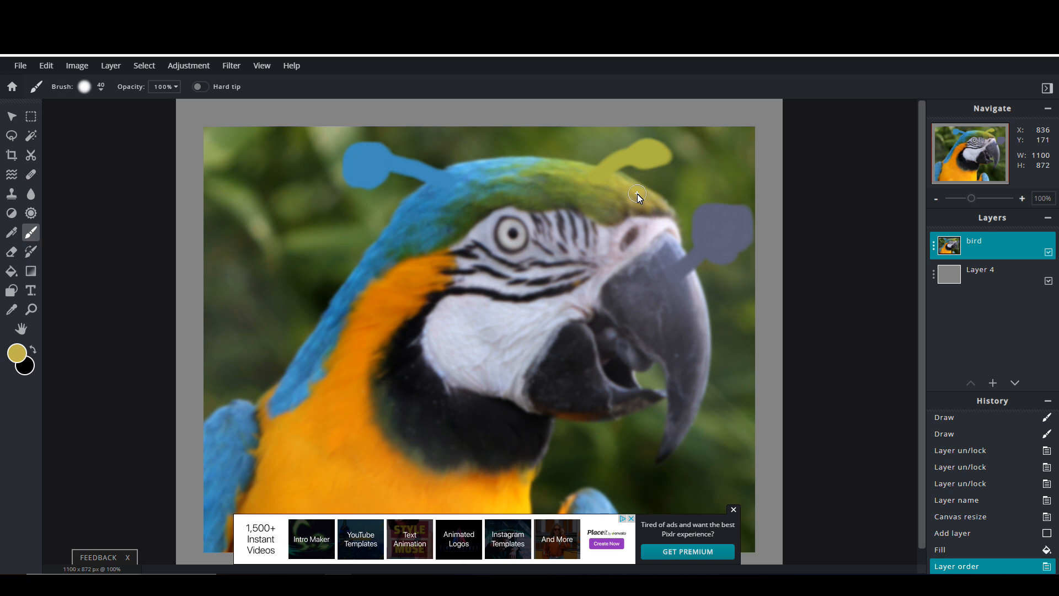
{"action": "mouse_move", "coordinate": [634, 190]}
{"action": "left_mouse_down"}
{"action": "mouse_move", "coordinate": [751, 172]}
{"action": "mouse_move", "coordinate": [767, 156]}
{"action": "mouse_move", "coordinate": [779, 174]}
{"action": "left_mouse_up"}
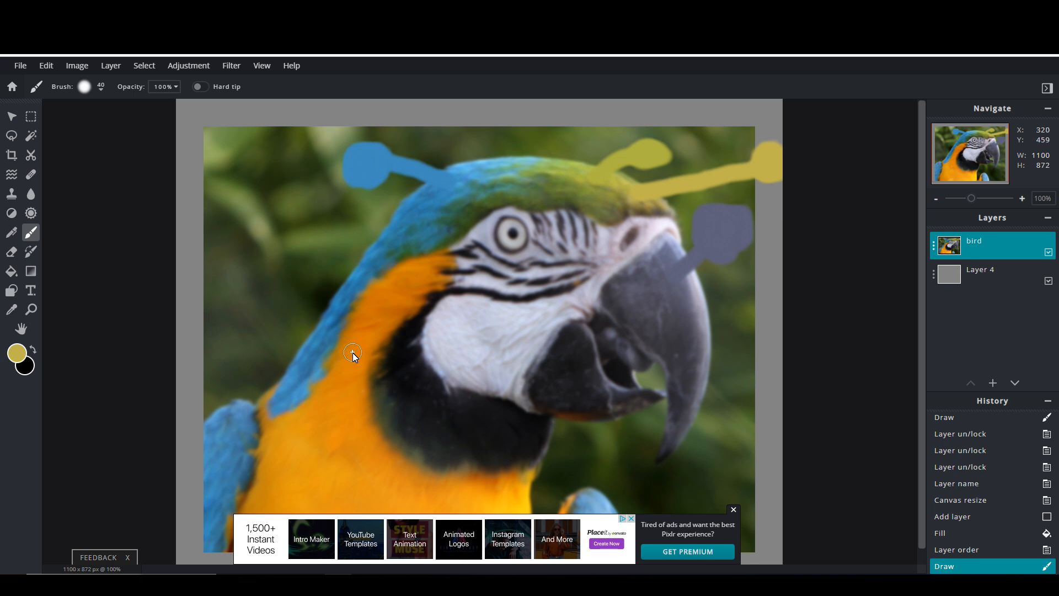
Dismiss the advert, sample the orange of the parrot's neck and paint a stalk ending in a large blob over the opposite grey border.
{"action": "left_click", "coordinate": [734, 509]}
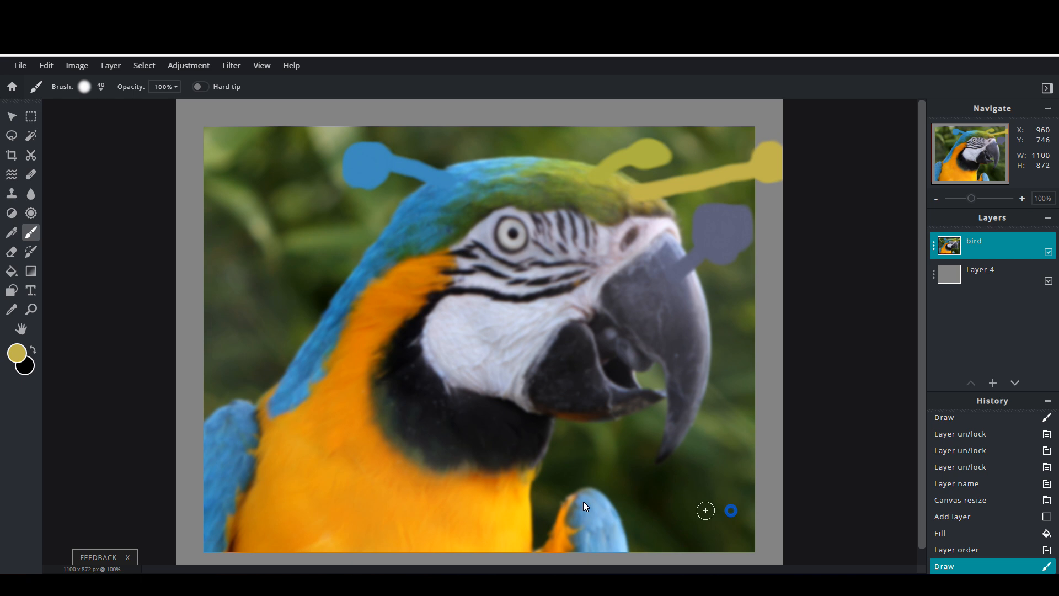
{"action": "right_click", "coordinate": [349, 363]}
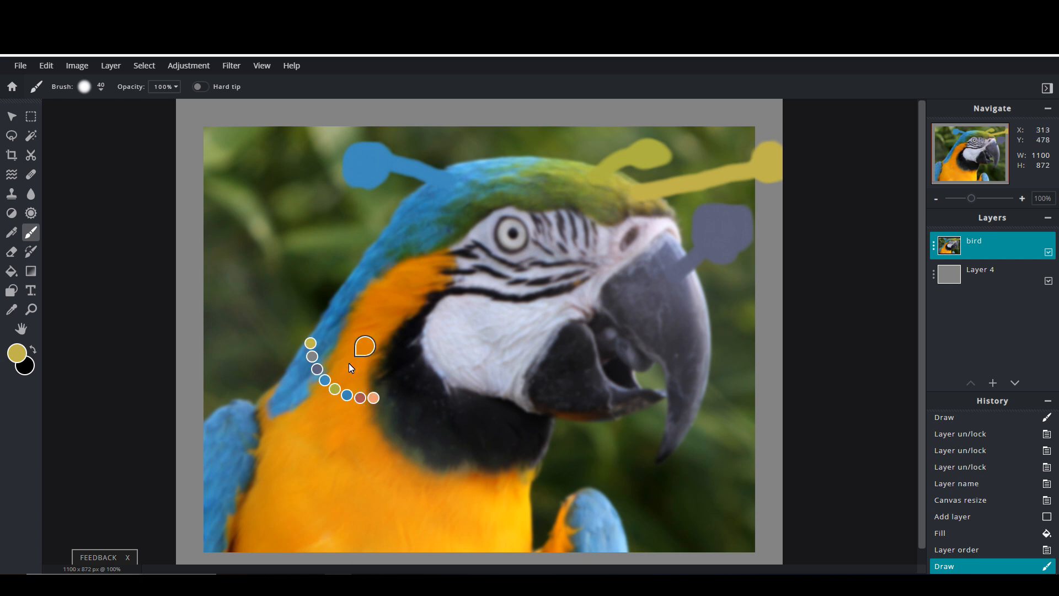
{"action": "left_click", "coordinate": [348, 363]}
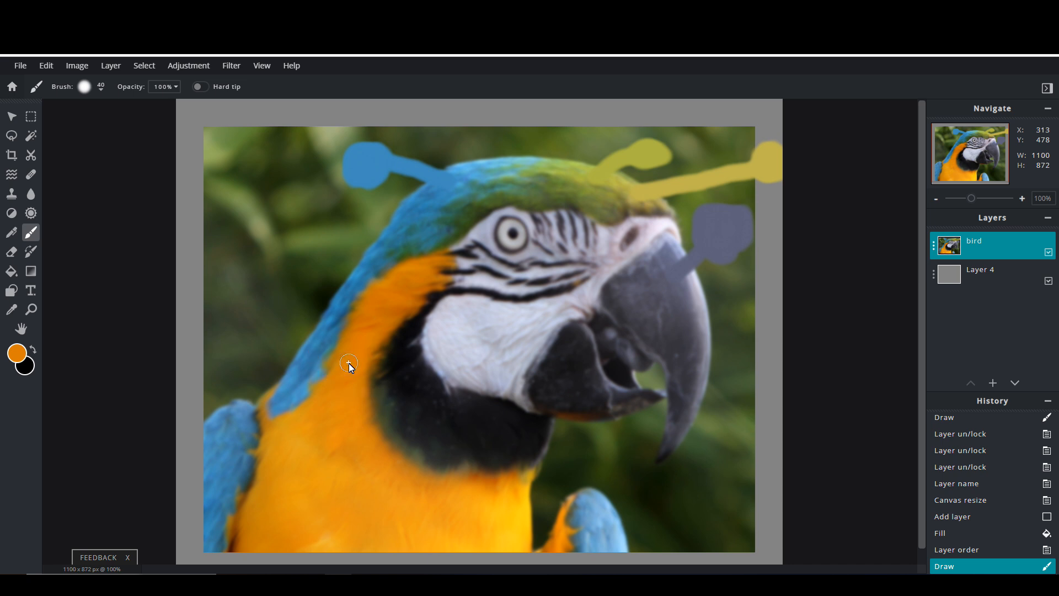
{"action": "mouse_move", "coordinate": [348, 363]}
{"action": "left_mouse_down"}
{"action": "mouse_move", "coordinate": [195, 336]}
{"action": "mouse_move", "coordinate": [195, 363]}
{"action": "mouse_move", "coordinate": [193, 339]}
{"action": "mouse_move", "coordinate": [182, 371]}
{"action": "mouse_move", "coordinate": [196, 347]}
{"action": "mouse_move", "coordinate": [184, 338]}
{"action": "mouse_move", "coordinate": [196, 367]}
{"action": "mouse_move", "coordinate": [199, 316]}
{"action": "mouse_move", "coordinate": [181, 338]}
{"action": "mouse_move", "coordinate": [214, 363]}
{"action": "mouse_move", "coordinate": [204, 317]}
{"action": "mouse_move", "coordinate": [191, 355]}
{"action": "mouse_move", "coordinate": [209, 334]}
{"action": "left_mouse_up"}
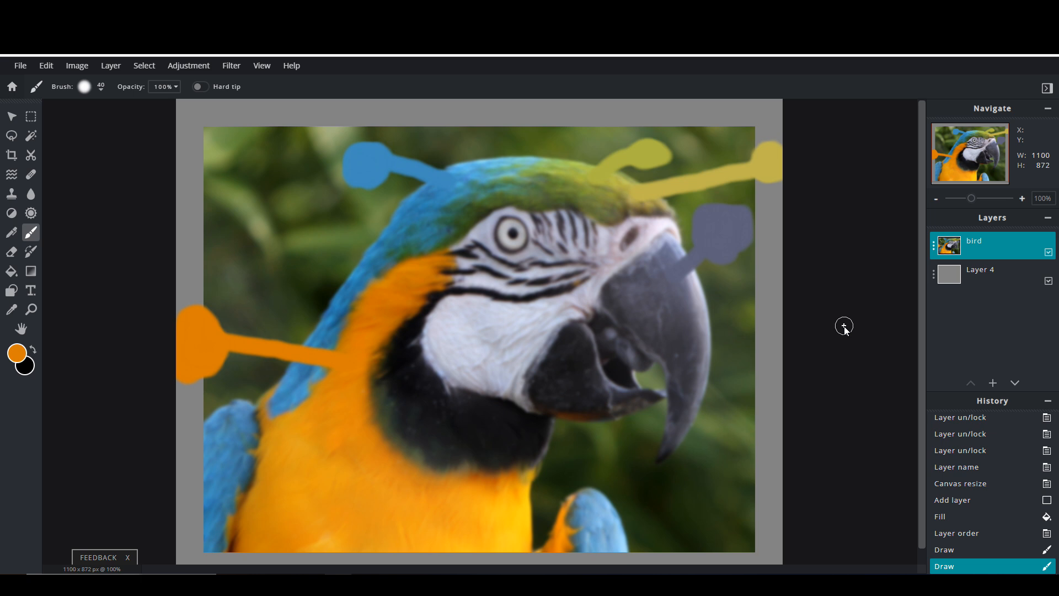